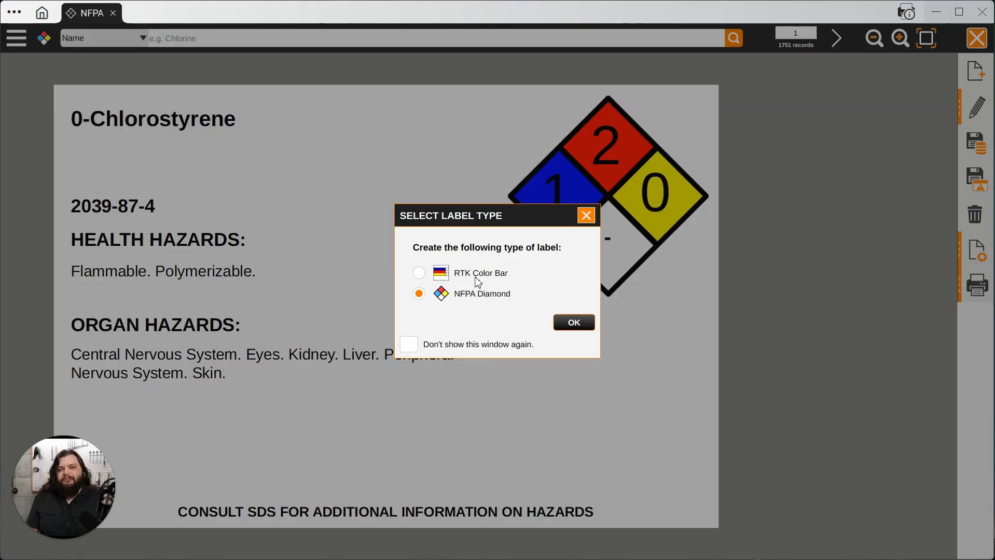
Step: Choose NFPA Diamond as the type of label to create
click(574, 323)
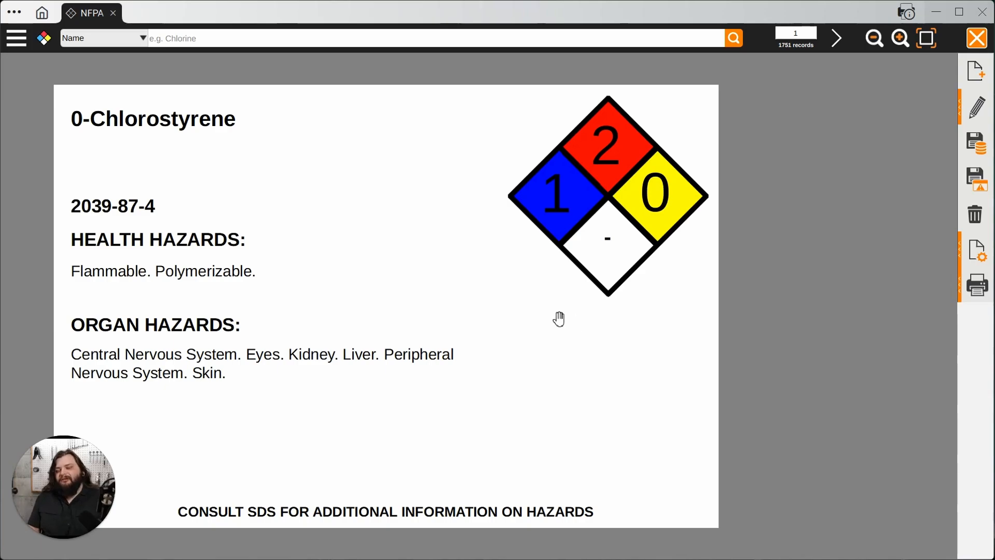
Step: Switch the label authority to RTK Color Bar for comparison, and return it to NFPA Diamond
click(46, 42)
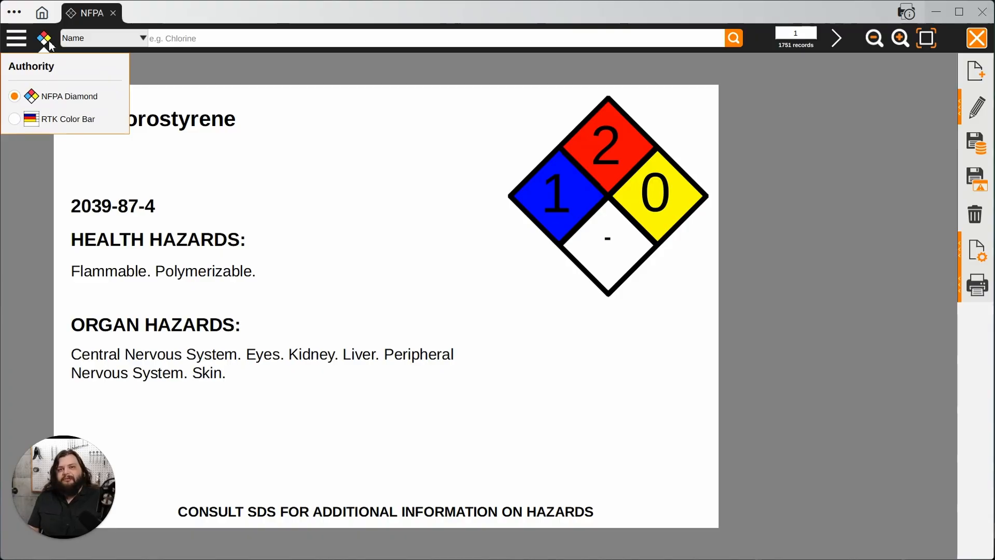
click(14, 121)
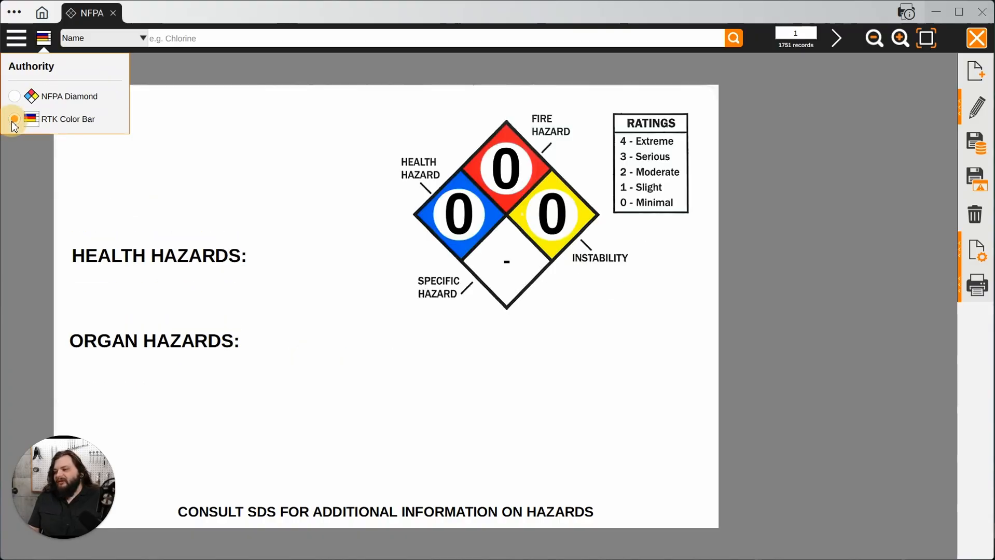
click(15, 97)
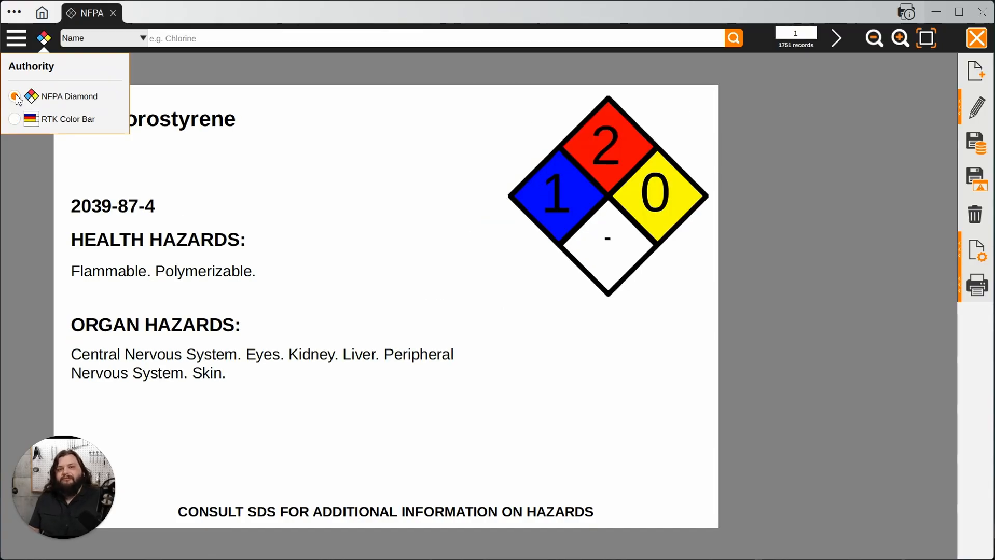
click(13, 119)
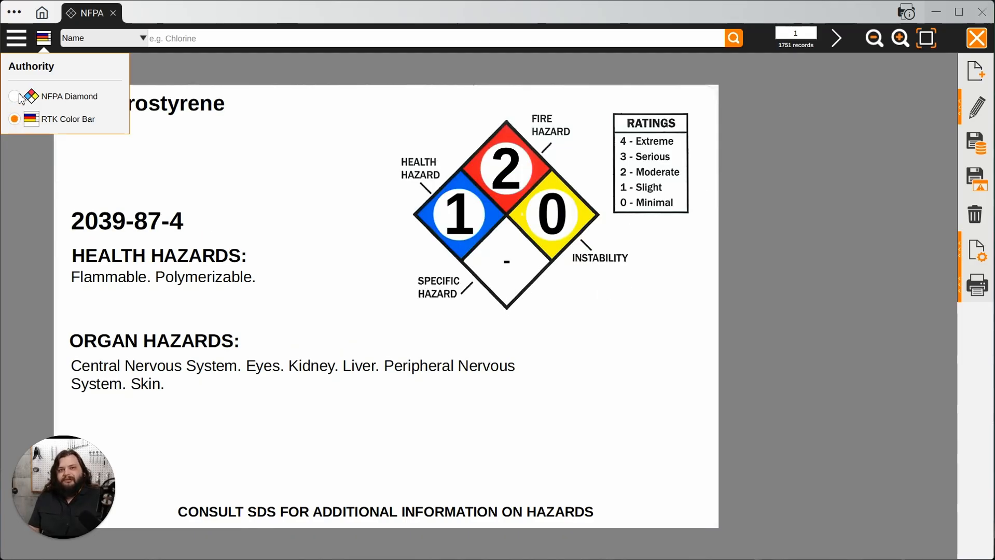
click(20, 97)
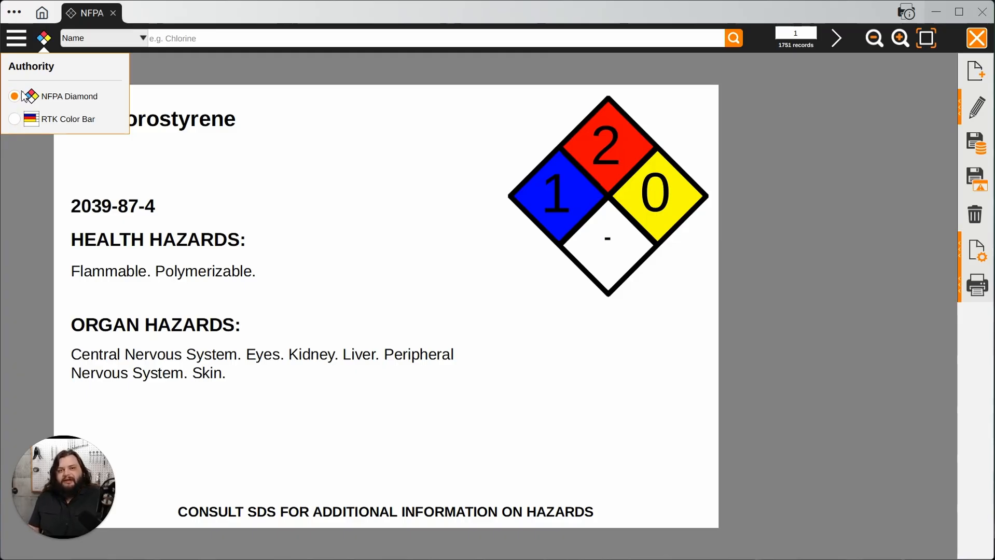
click(264, 126)
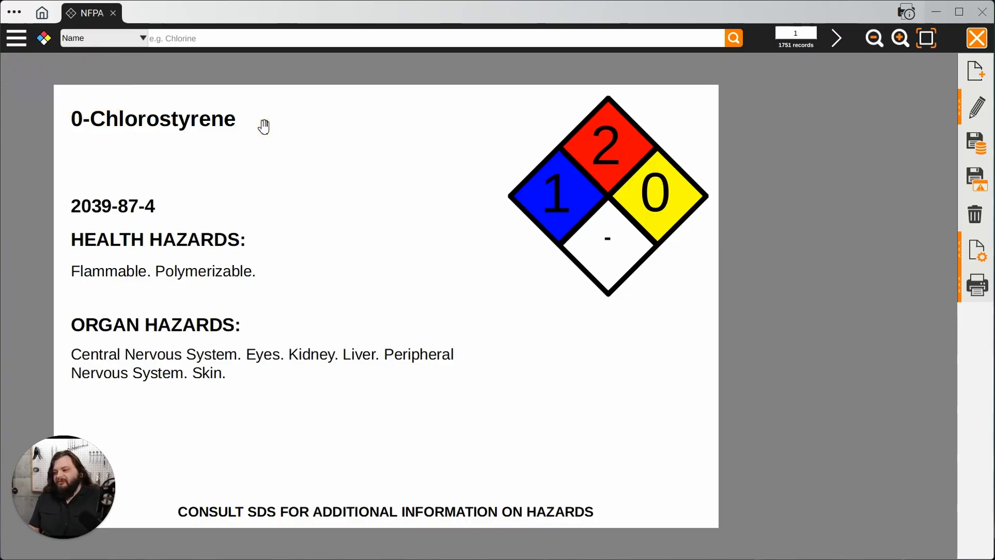
Step: Open the label's NFPA information for editing and search the chemical database by name for Chlorine
click(978, 109)
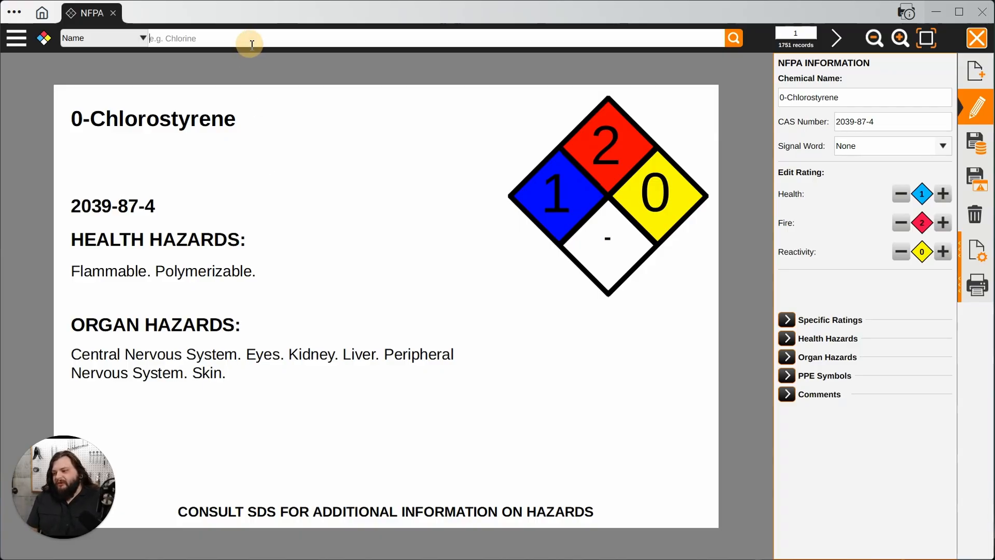
text(Chlorine)
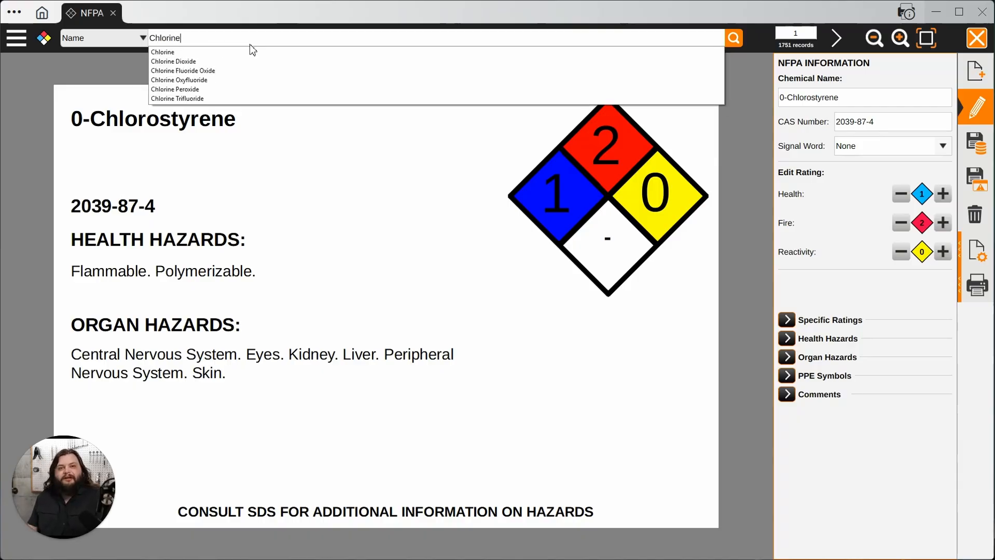
key(Return)
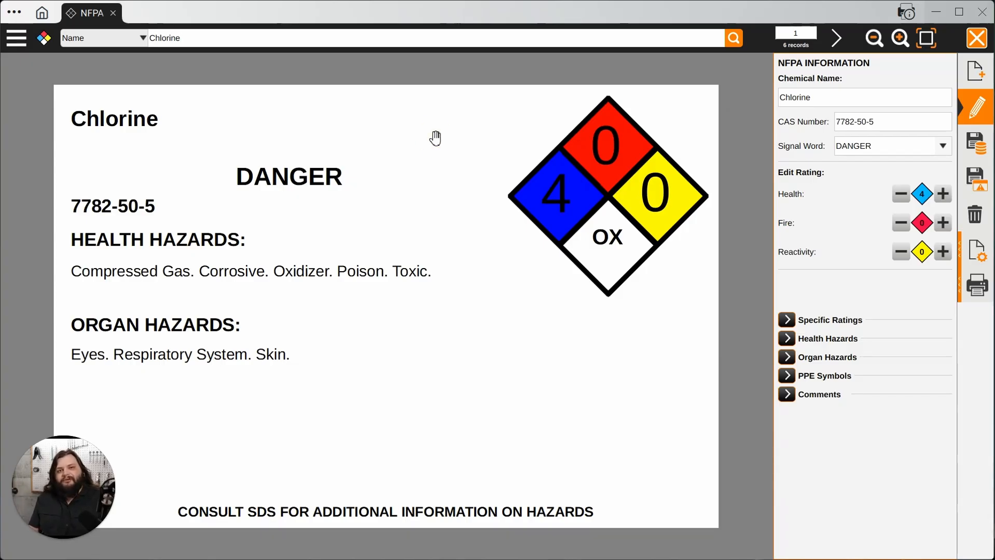
Step: Browse the Chlorine search results as far as Chlorine Fluoride Oxide and return to the Chlorine record
click(838, 38)
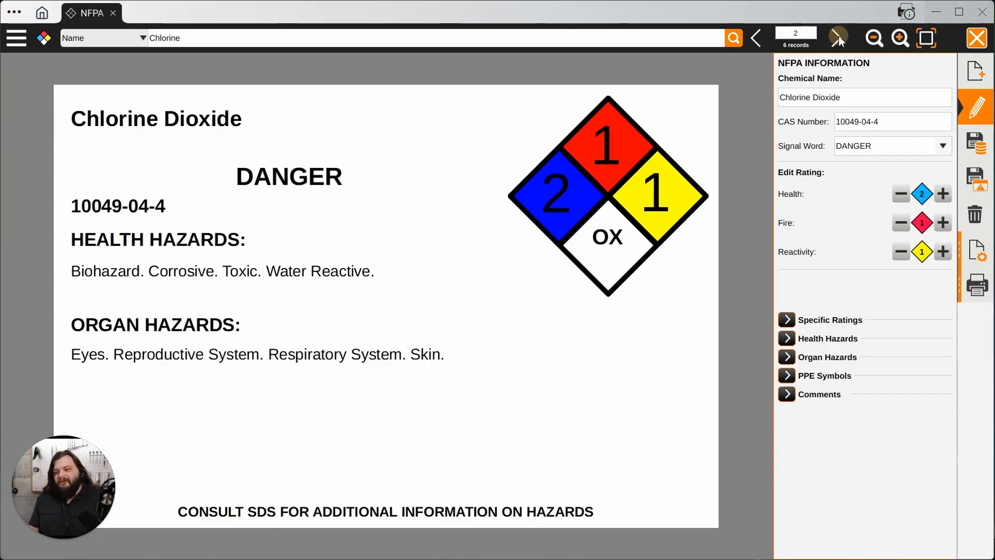
click(839, 40)
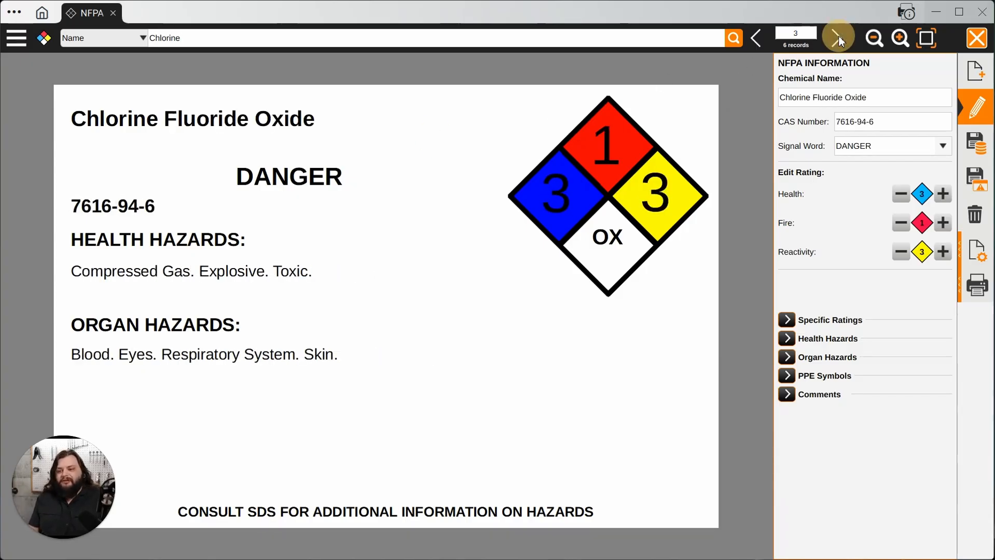
click(757, 45)
click(757, 40)
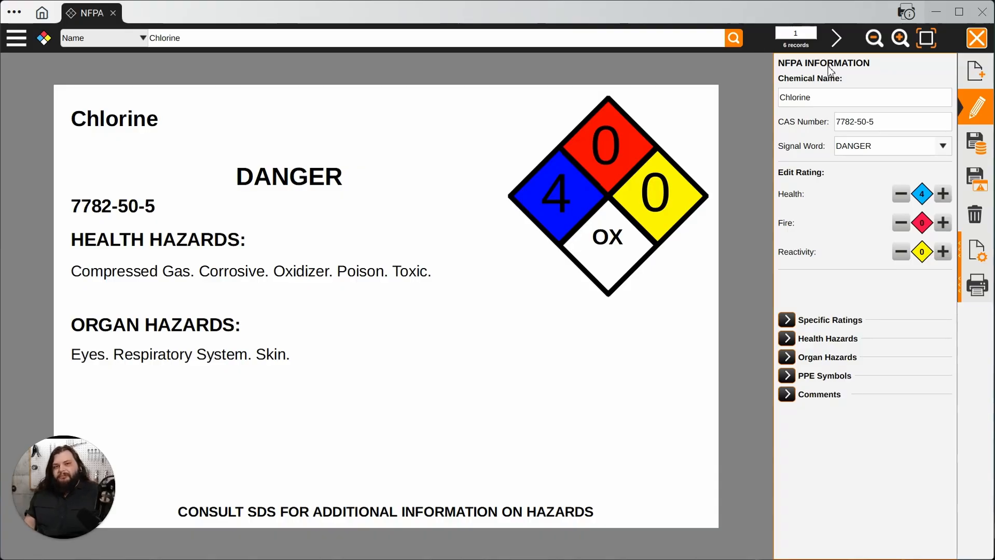
Step: Examine the Chlorine label's chemical name and CAS number fields and the available signal words
click(849, 98)
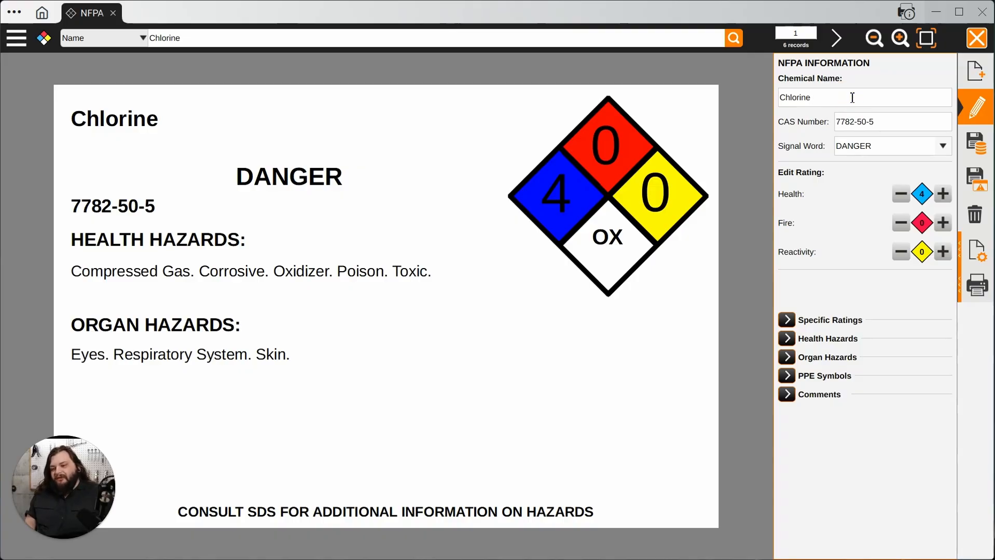
click(897, 123)
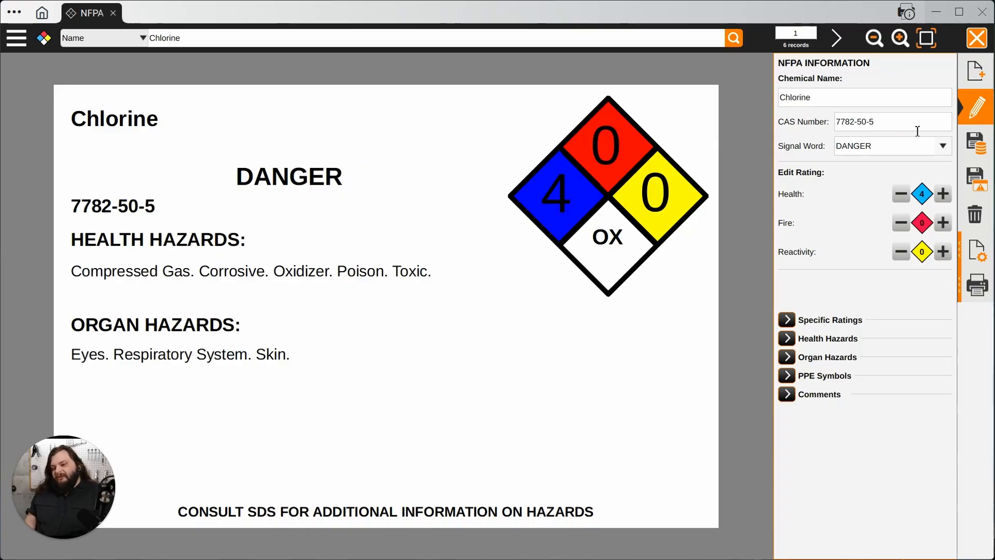
click(946, 149)
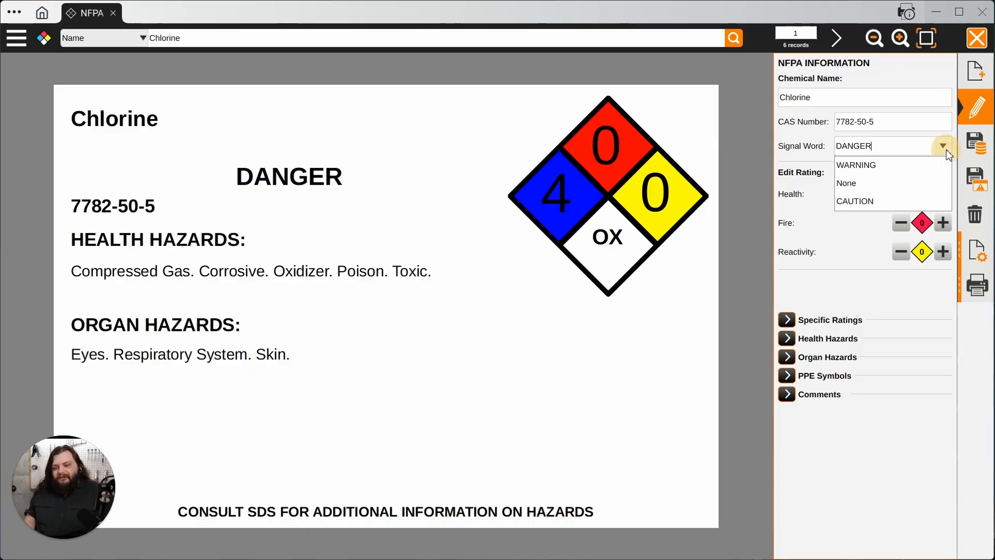
click(946, 150)
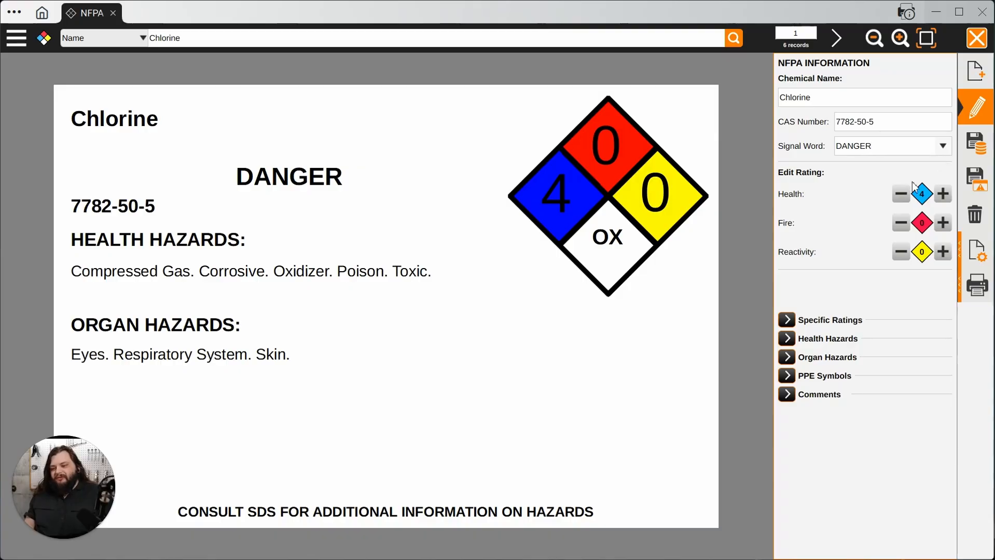
Step: Try a Health rating of 3 and a Fire rating of 1, and restore them to 4 and 0
click(903, 195)
click(943, 224)
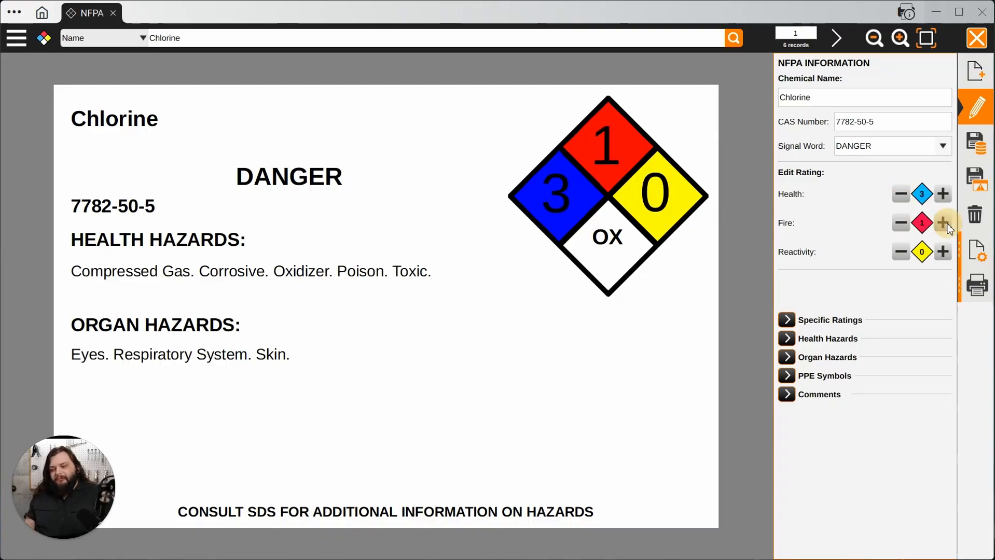
click(944, 195)
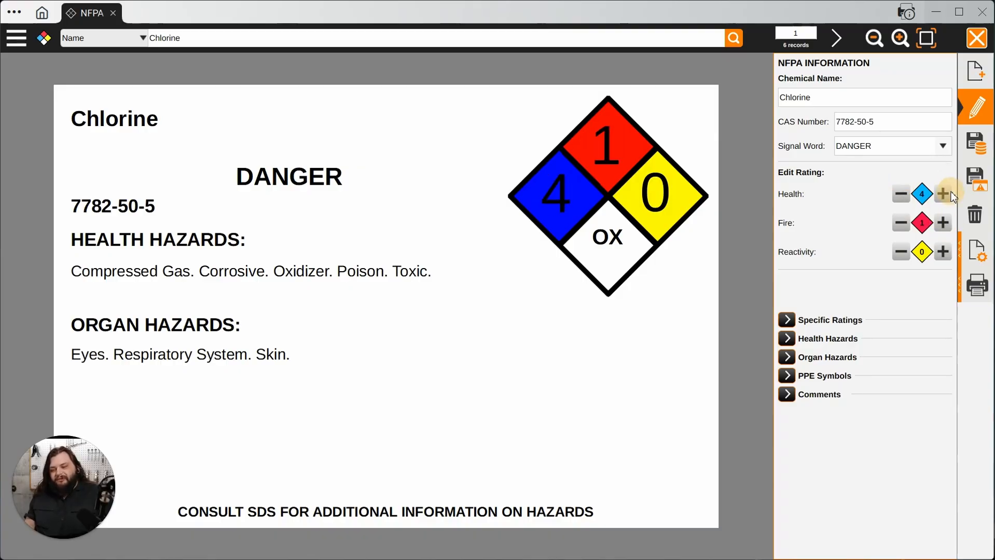
click(900, 224)
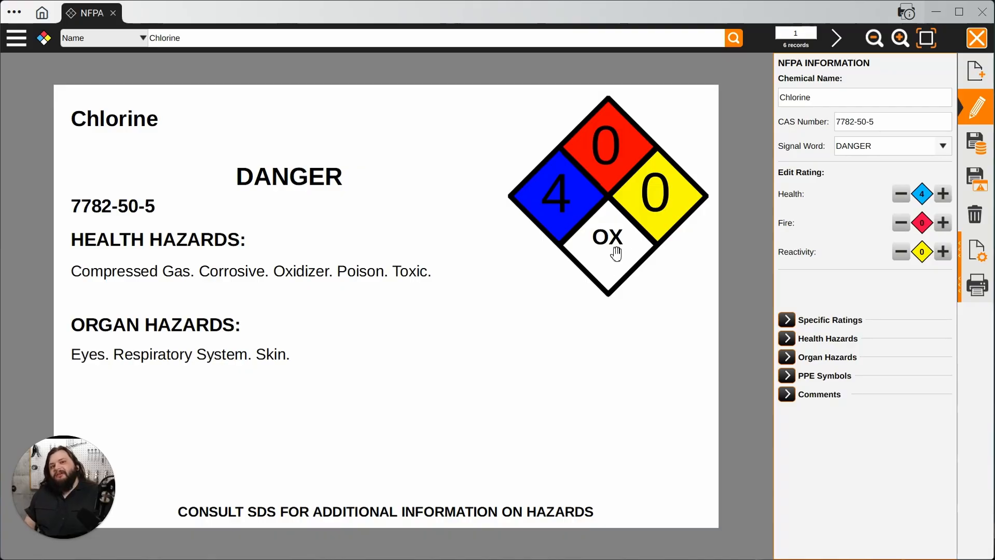
Step: Review the specific rating options available for the Chlorine label
click(786, 321)
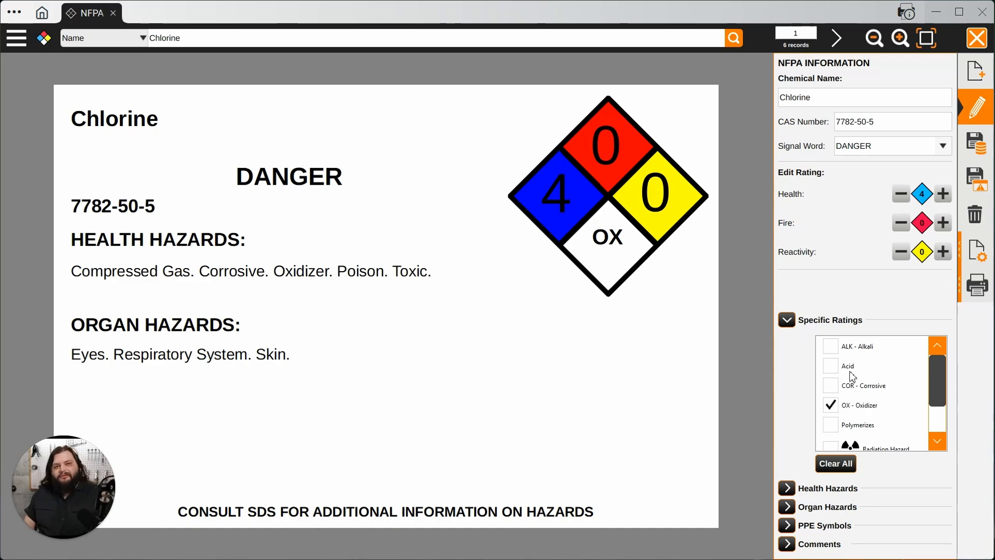
scroll(853, 377, down, 1)
scroll(853, 377, up, 1)
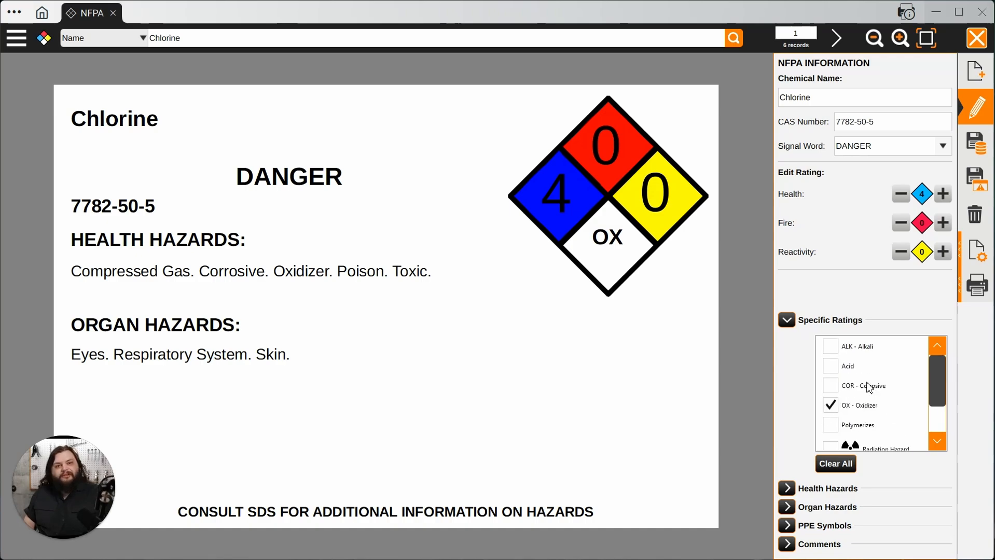
click(789, 320)
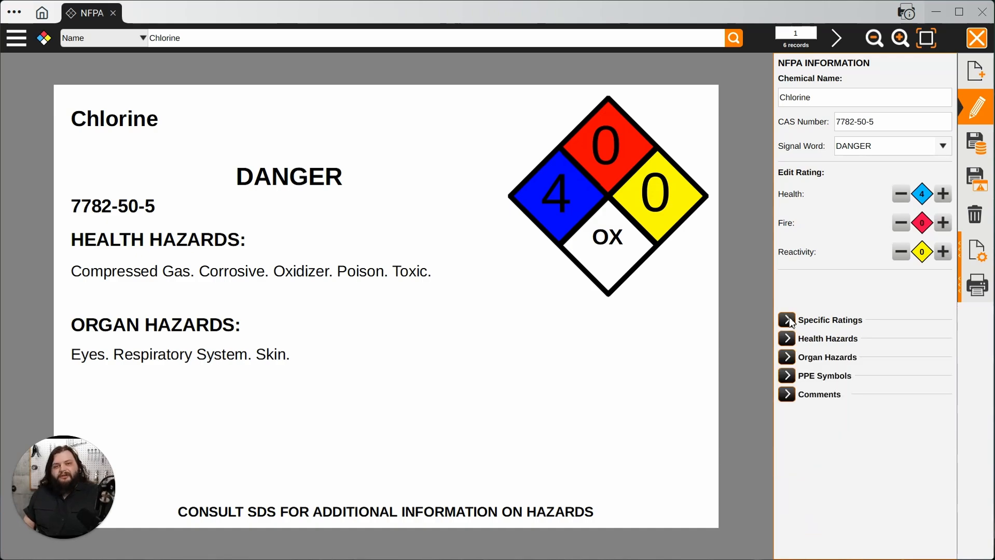
Step: Try adding Alkalin and Biohazard to the label's health hazards, and remove both again
click(787, 339)
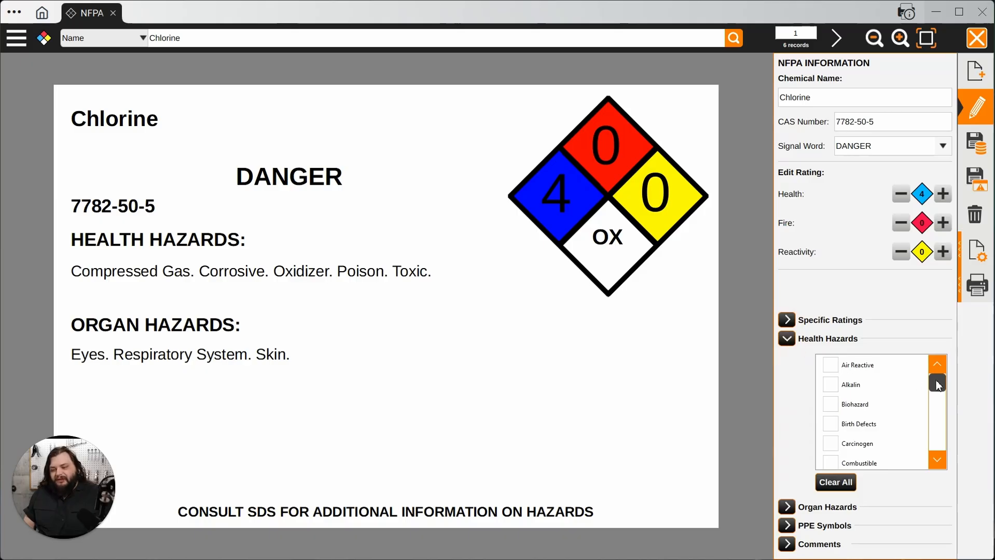
mouse_move(938, 383)
mouse_down()
mouse_move(942, 404)
mouse_move(938, 382)
mouse_up()
click(833, 387)
click(834, 386)
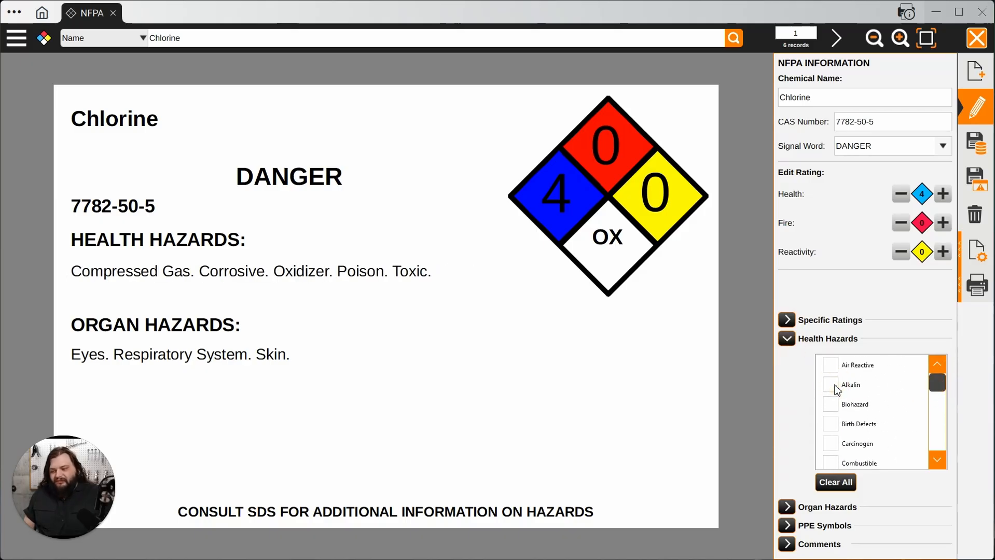
click(835, 387)
click(831, 405)
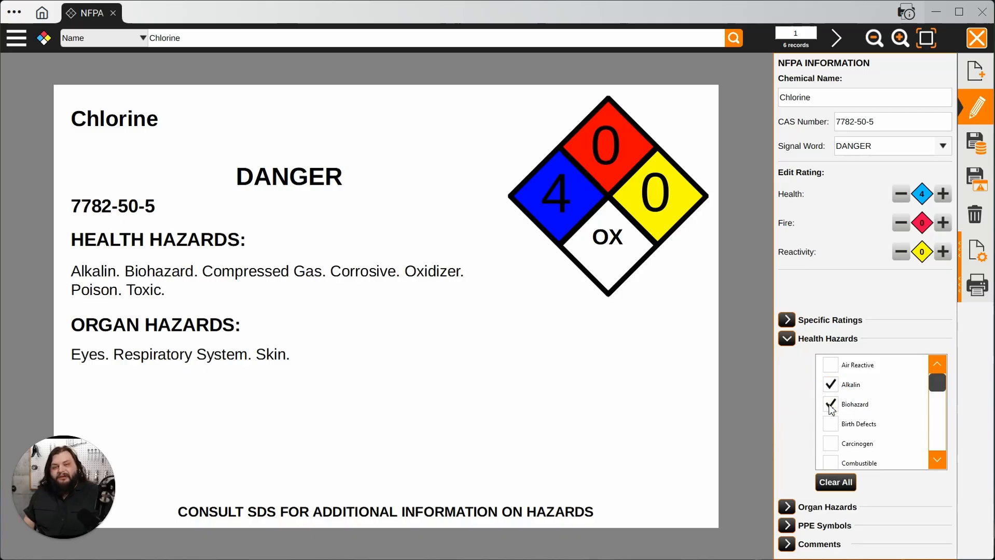
click(831, 405)
click(829, 388)
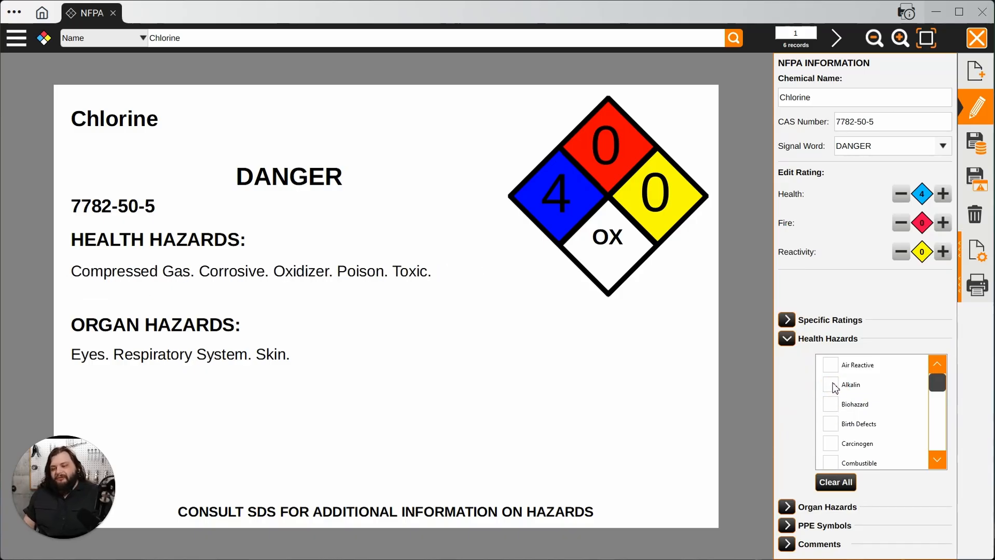
click(787, 338)
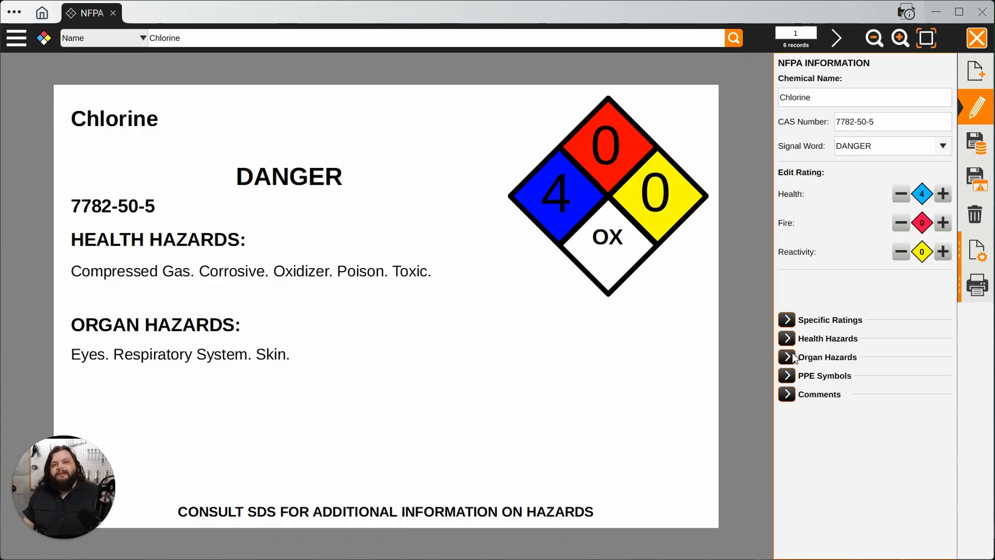
Step: Try adding the Apron symbol to the label's PPE symbols, and remove it again
click(789, 378)
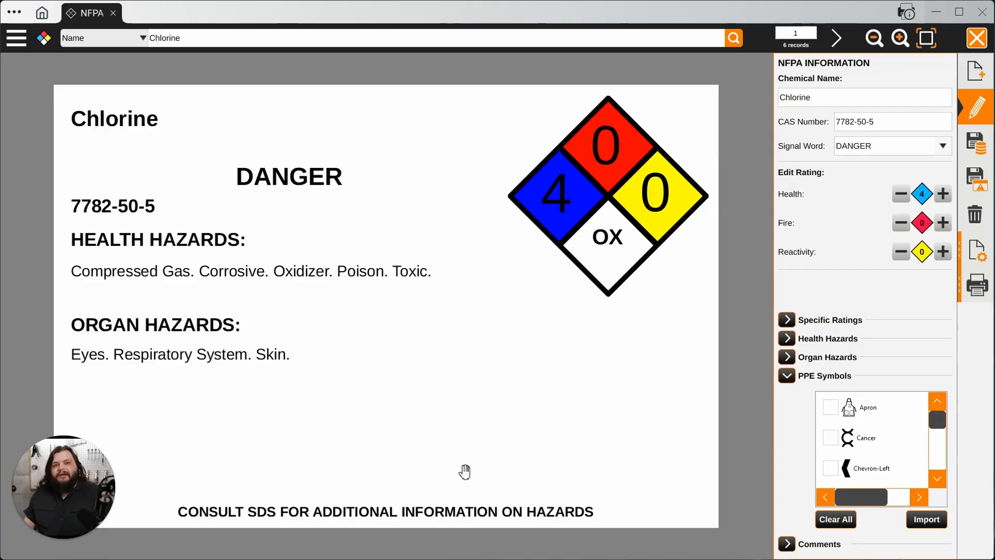
click(832, 411)
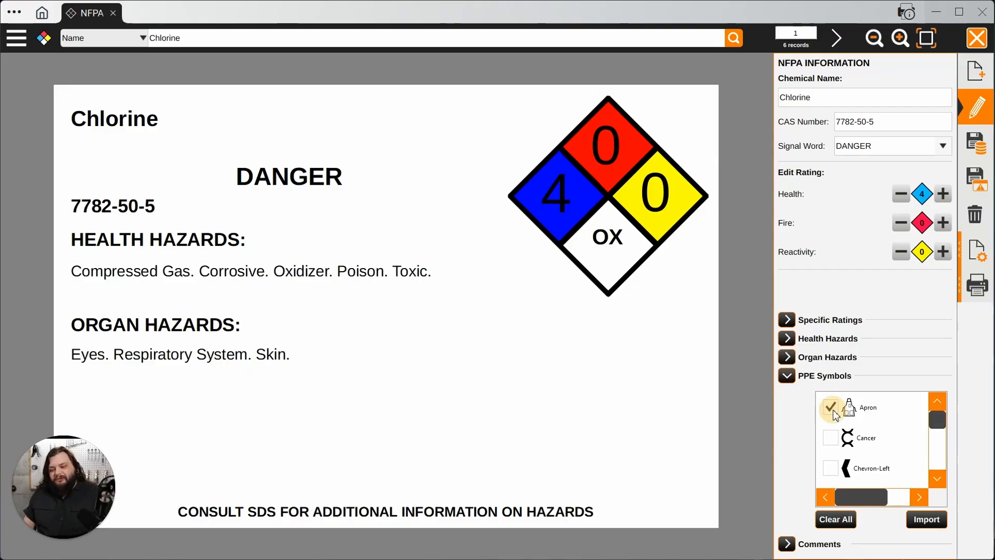
click(832, 410)
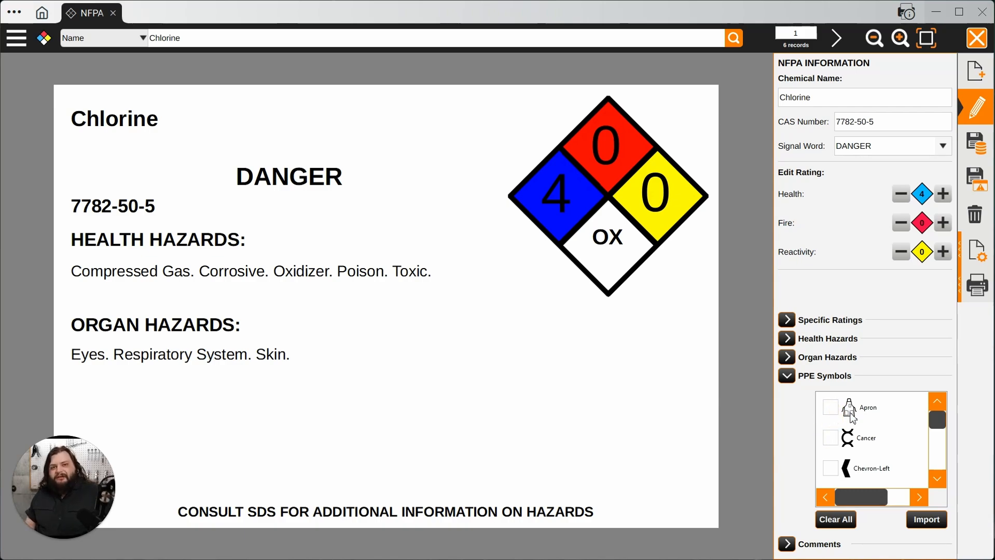
click(787, 376)
Step: Open the label's comments field
click(790, 401)
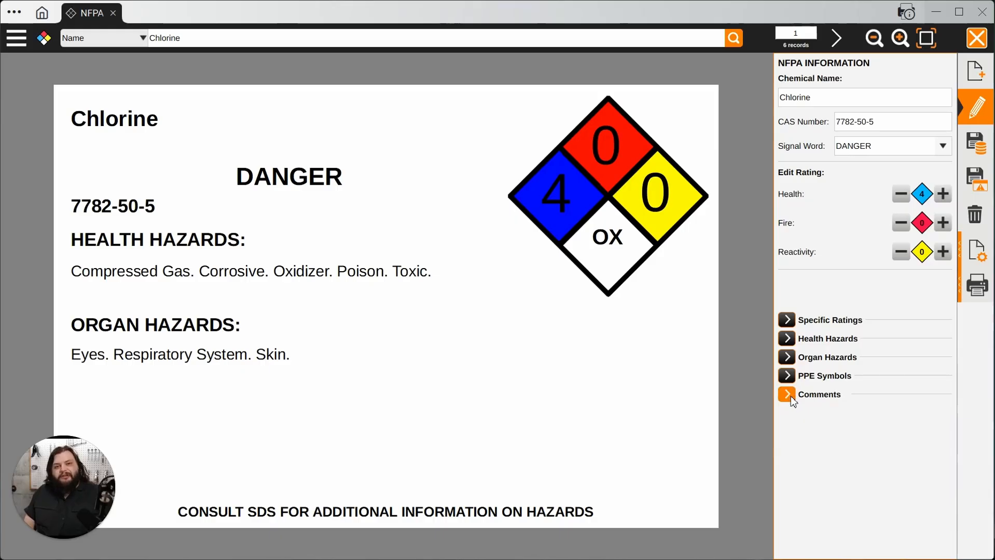
click(877, 424)
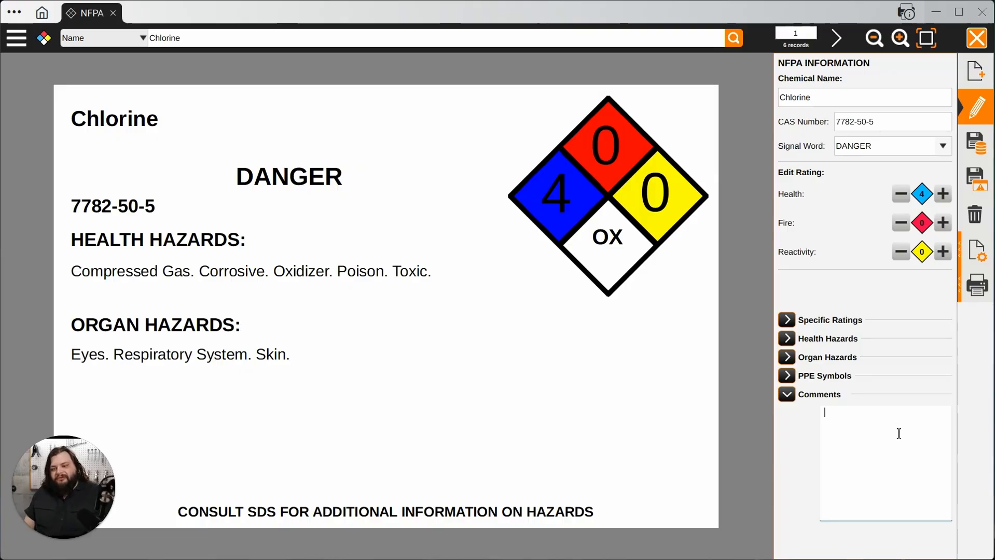
Step: Turn on the display of PPE symbols in the label settings
click(974, 254)
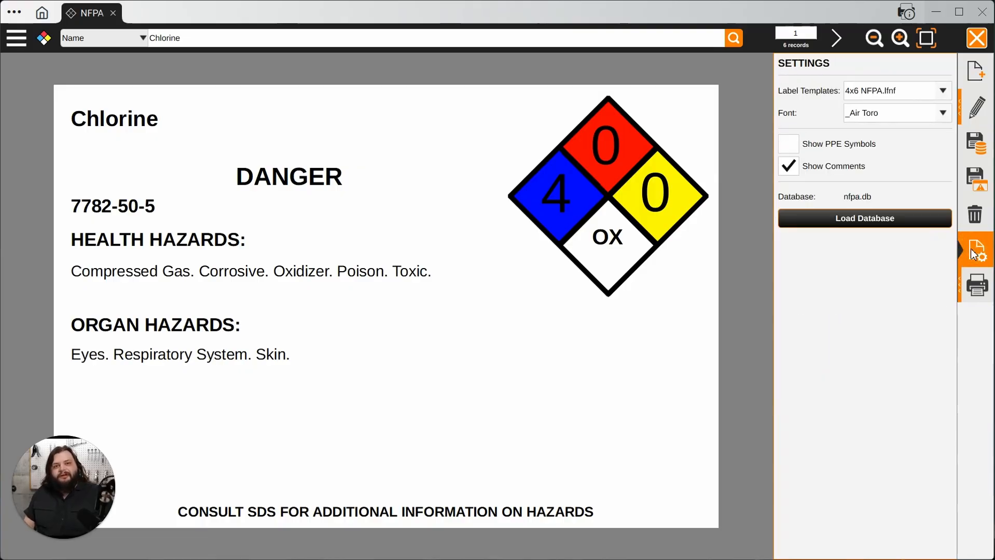
click(790, 146)
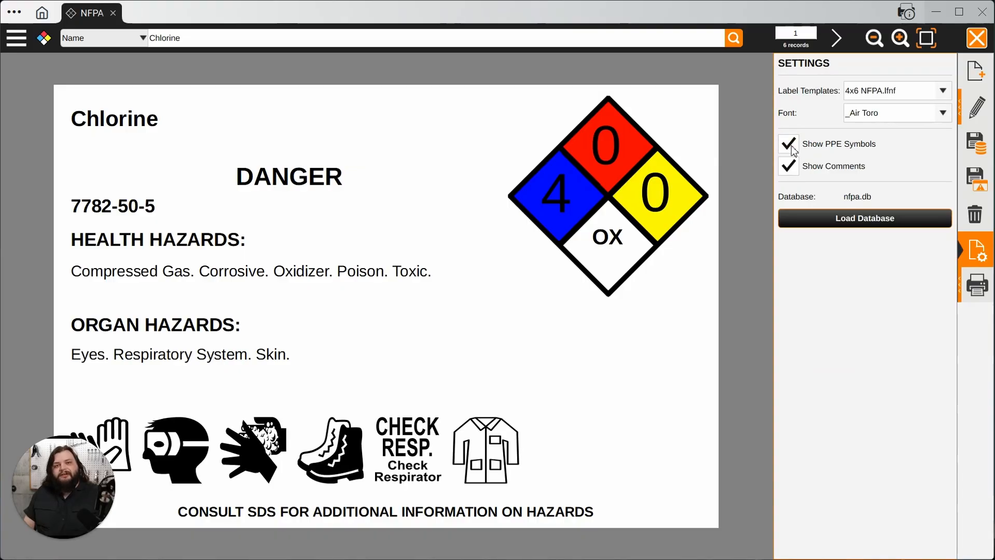
Step: Hide the PPE symbols, keep the comments shown, and select the 4x6 NFPA.lfnf label template
click(790, 147)
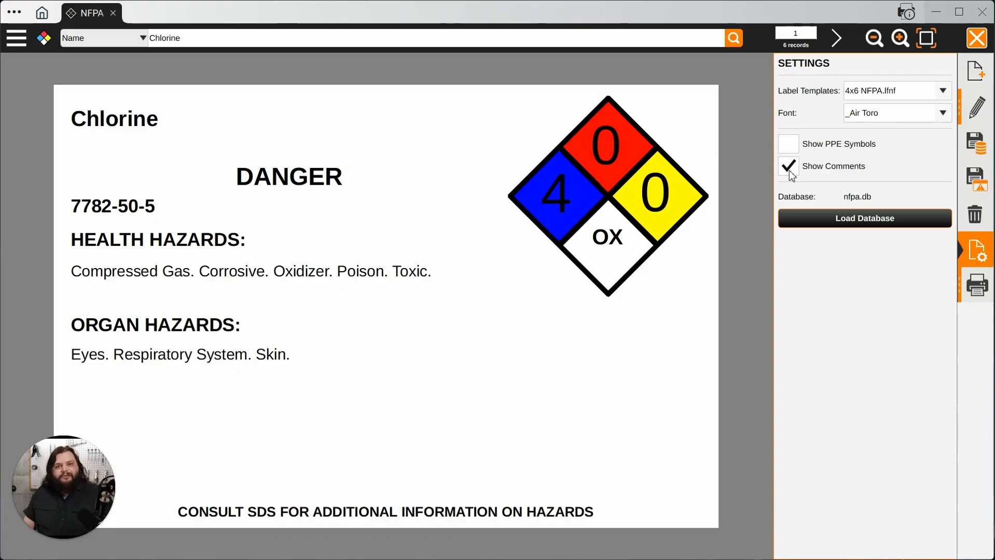
click(789, 169)
click(791, 173)
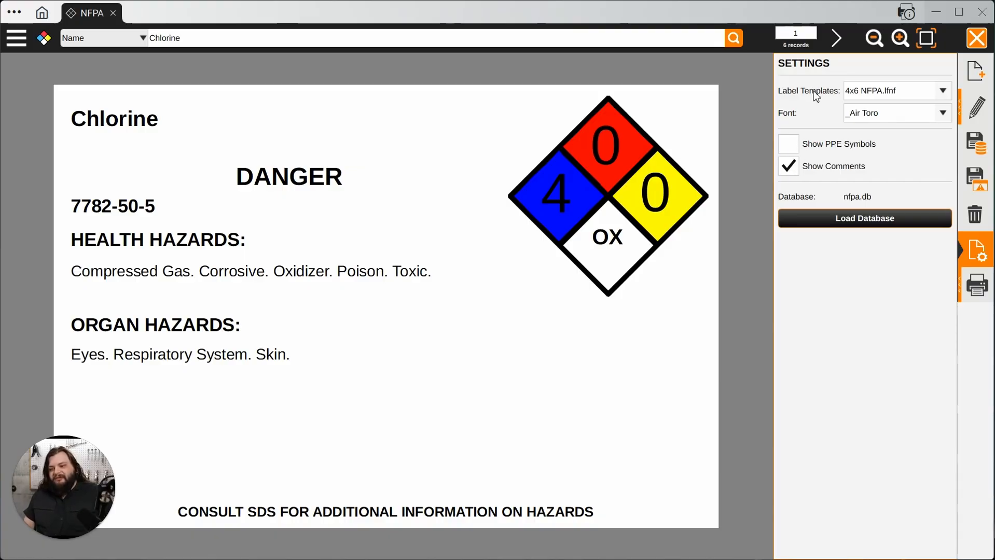
click(943, 92)
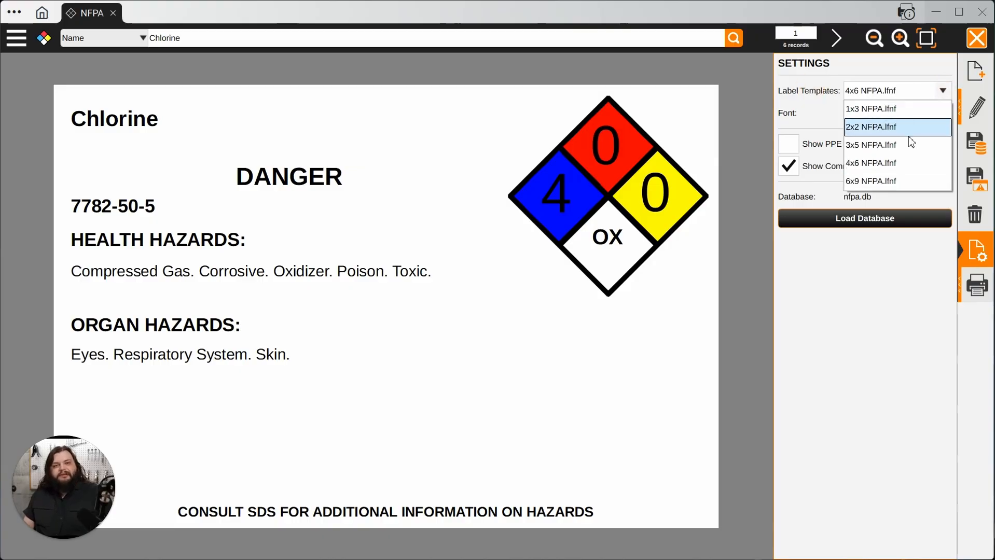
click(907, 163)
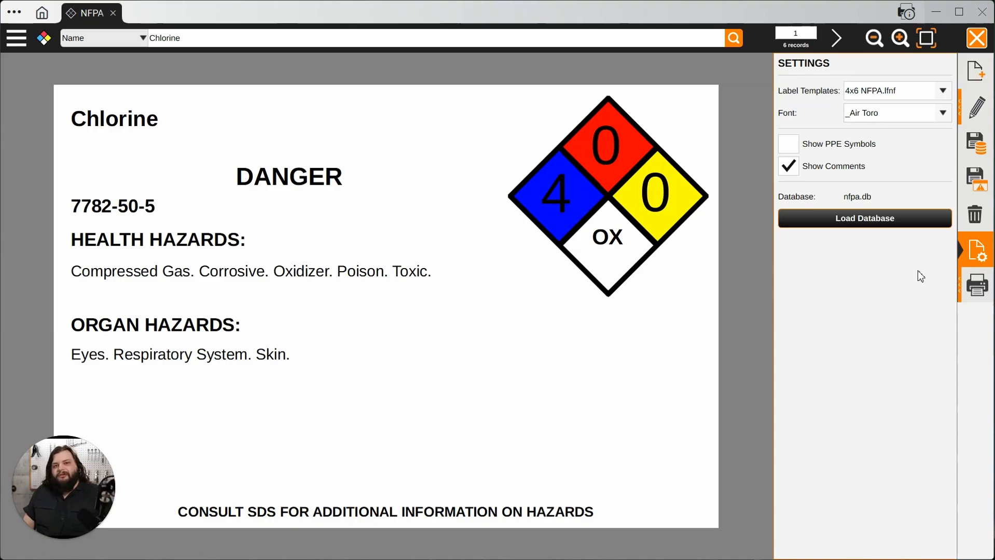
Step: Try the RTK Color Bar authority for the Chlorine label with the 4x3.5 RTK.lfnf label template
click(43, 45)
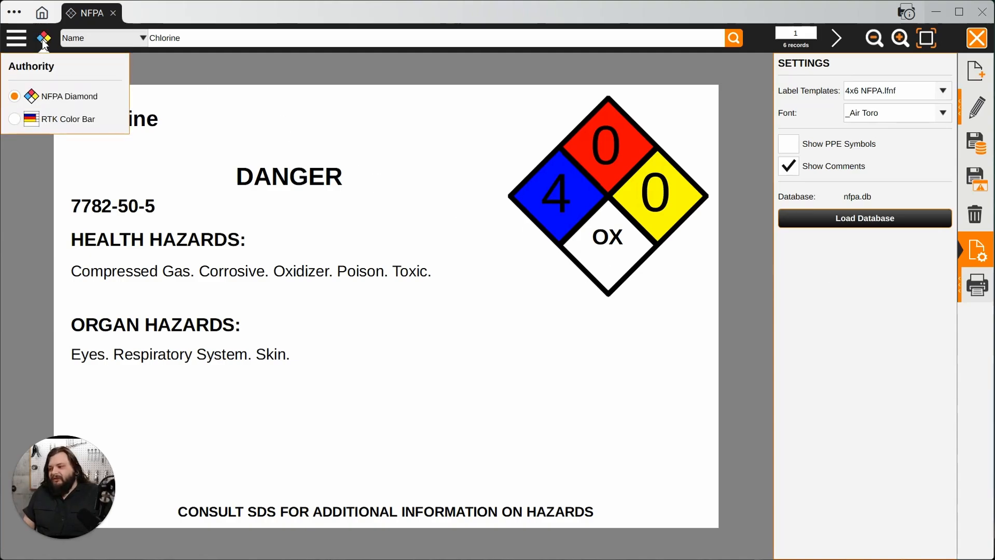
click(16, 119)
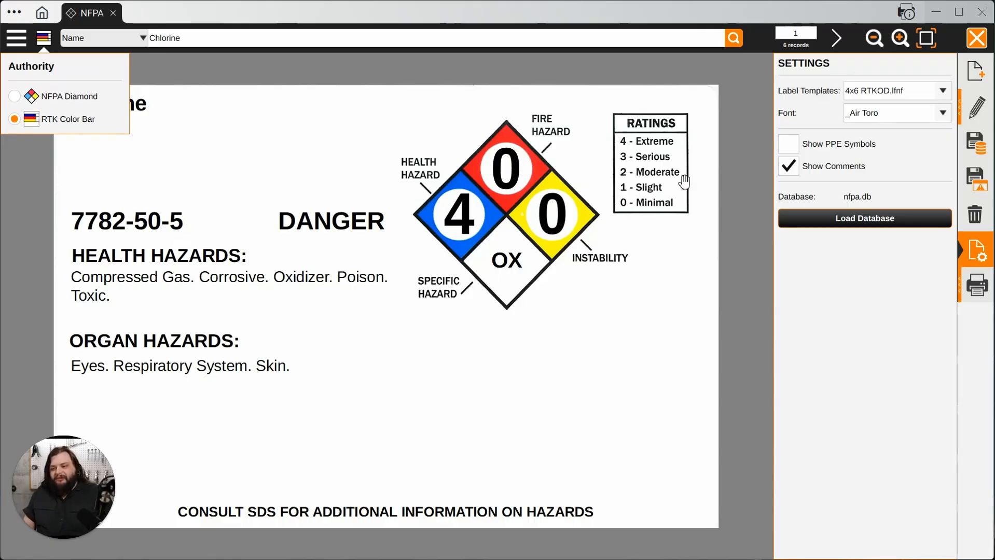
click(944, 91)
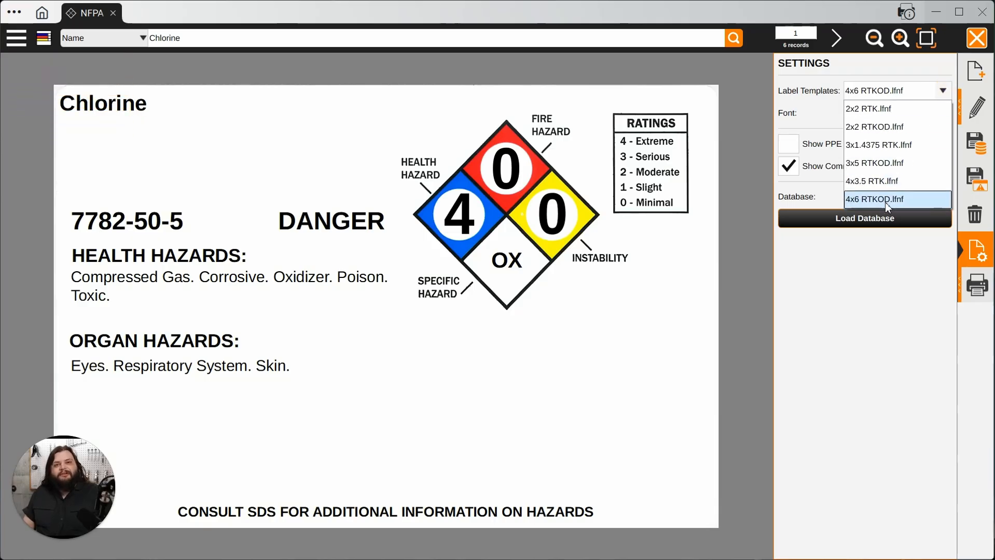
click(905, 183)
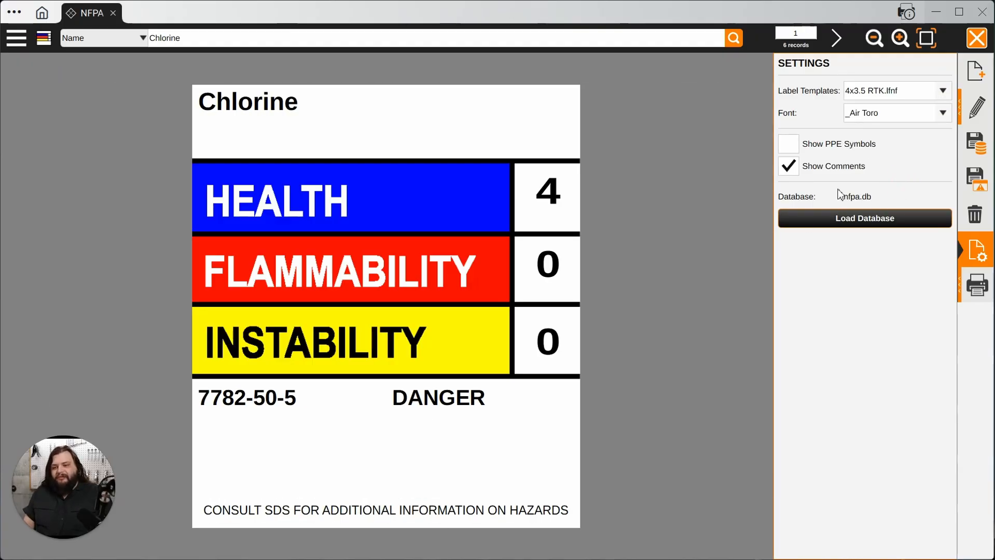
click(952, 91)
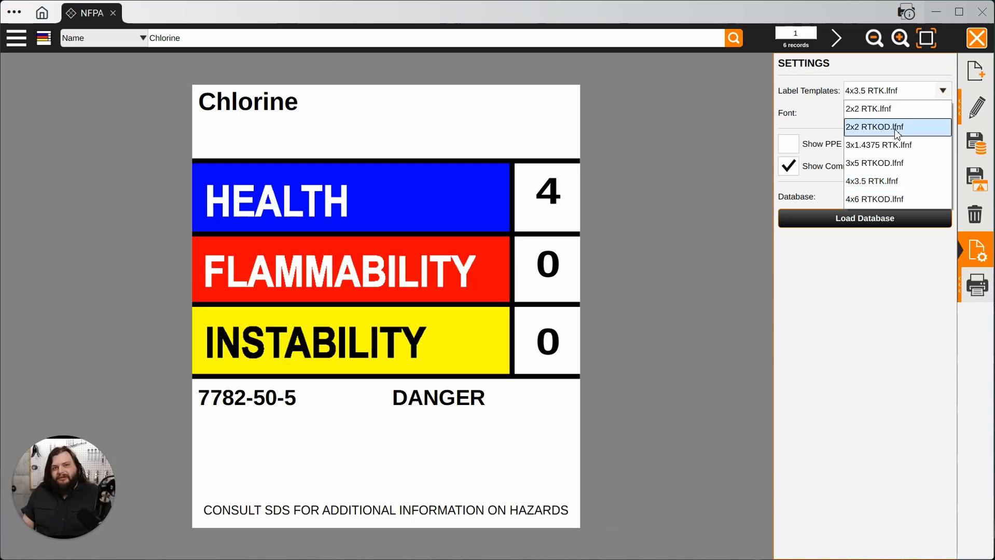
click(927, 306)
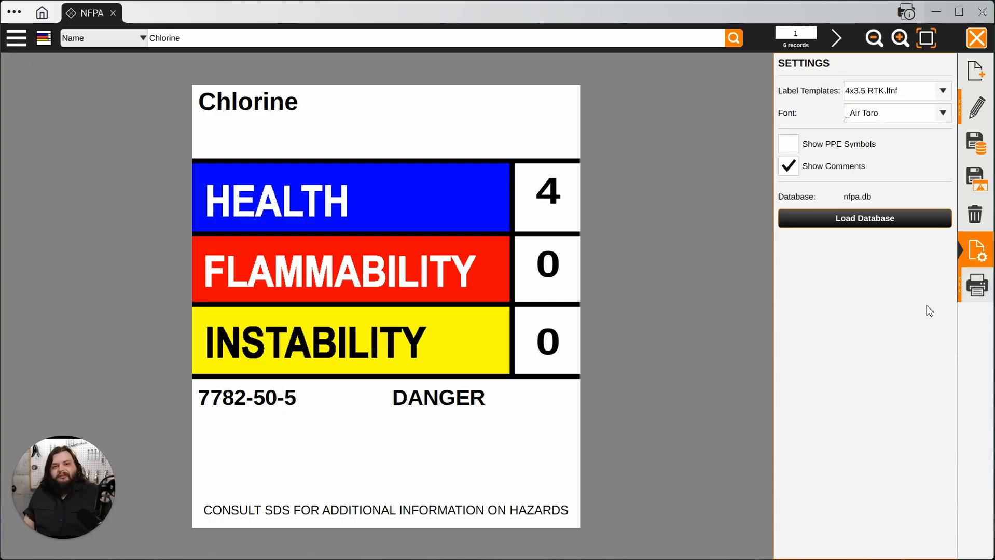
Step: Switch the label authority back to NFPA Diamond and open the print settings
click(44, 38)
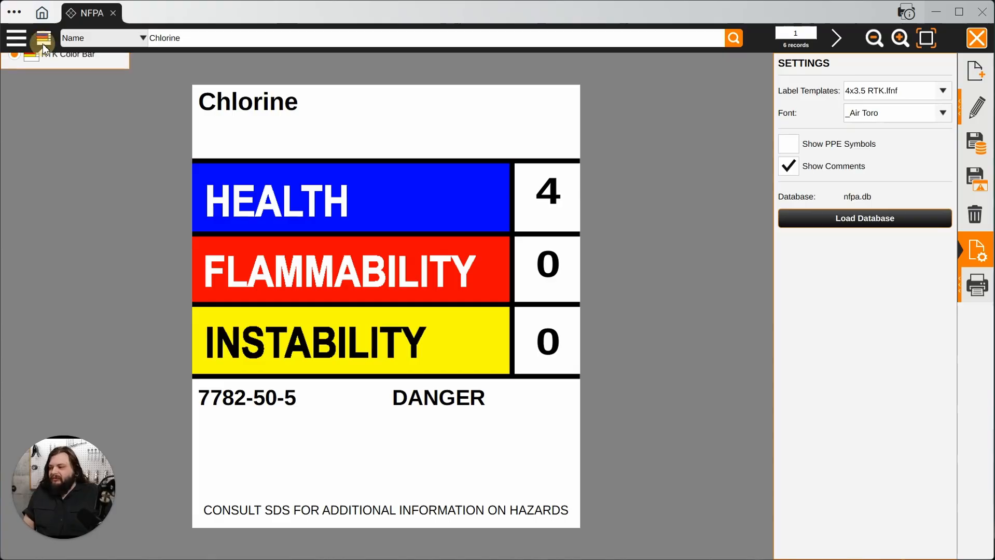
click(33, 95)
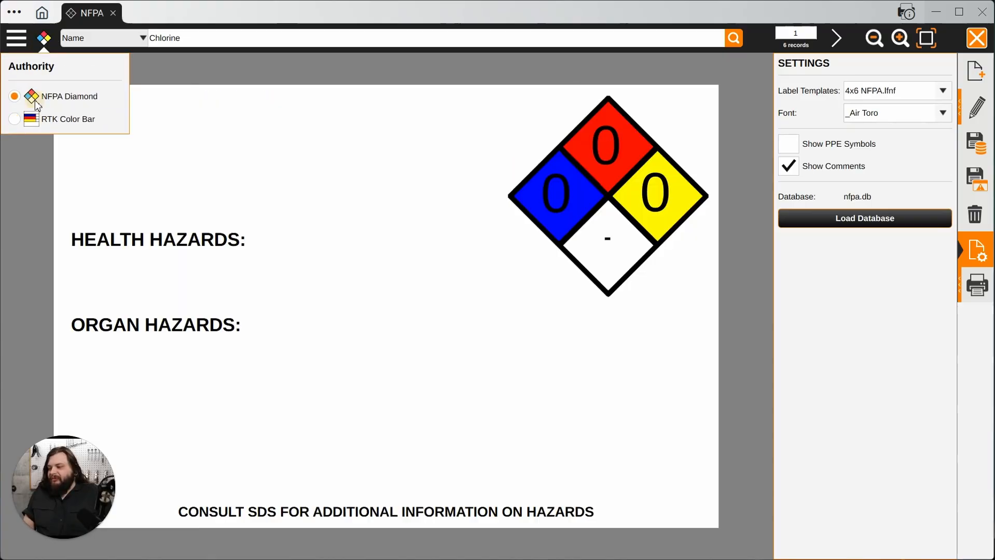
click(977, 295)
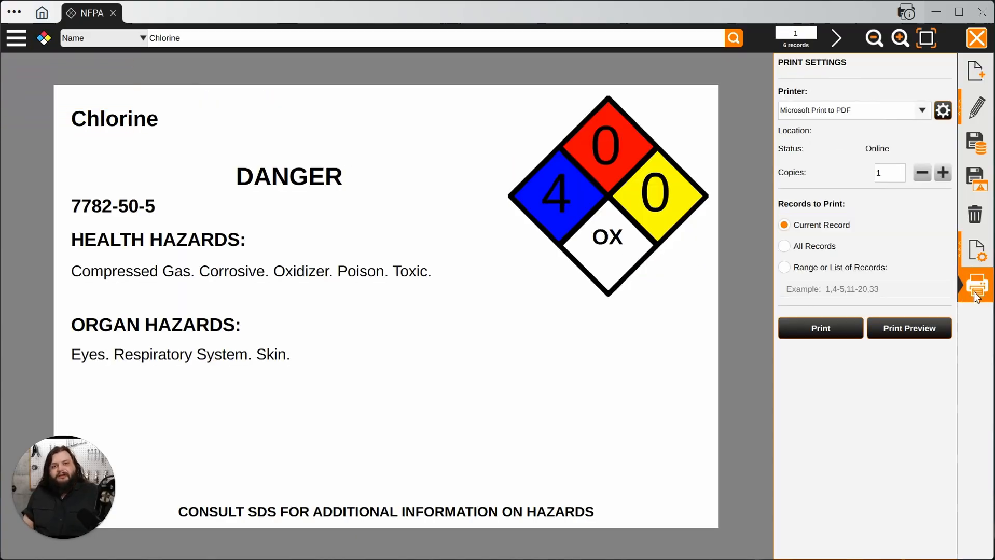